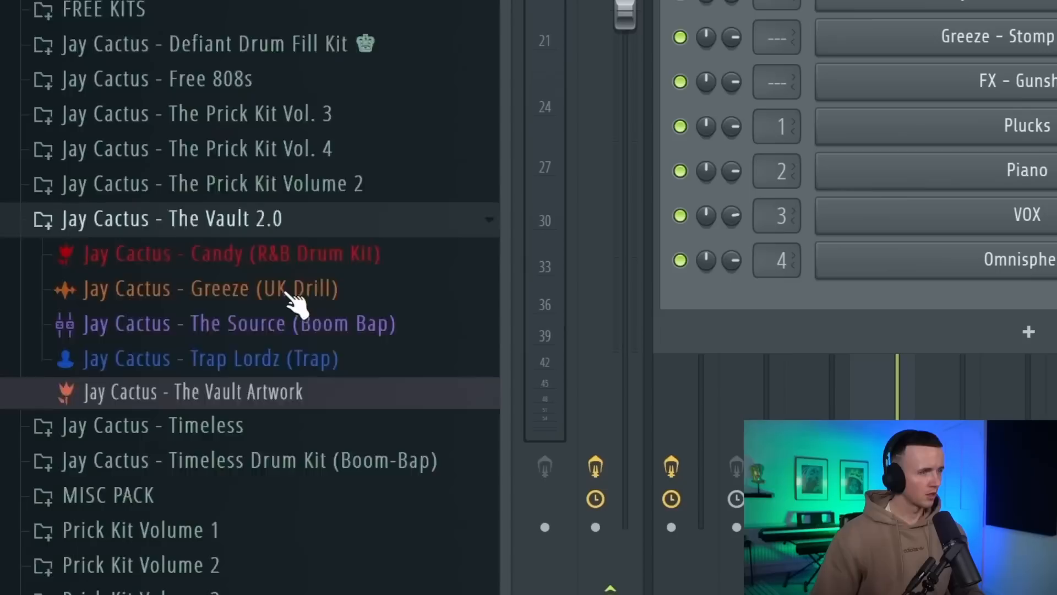
# Add a TrapLordz snare from the Trap Lordz kit as a new channel and program its hits, starting on step 5.
pyautogui.scroll(-3, 296, 300)
pyautogui.click(270, 247)
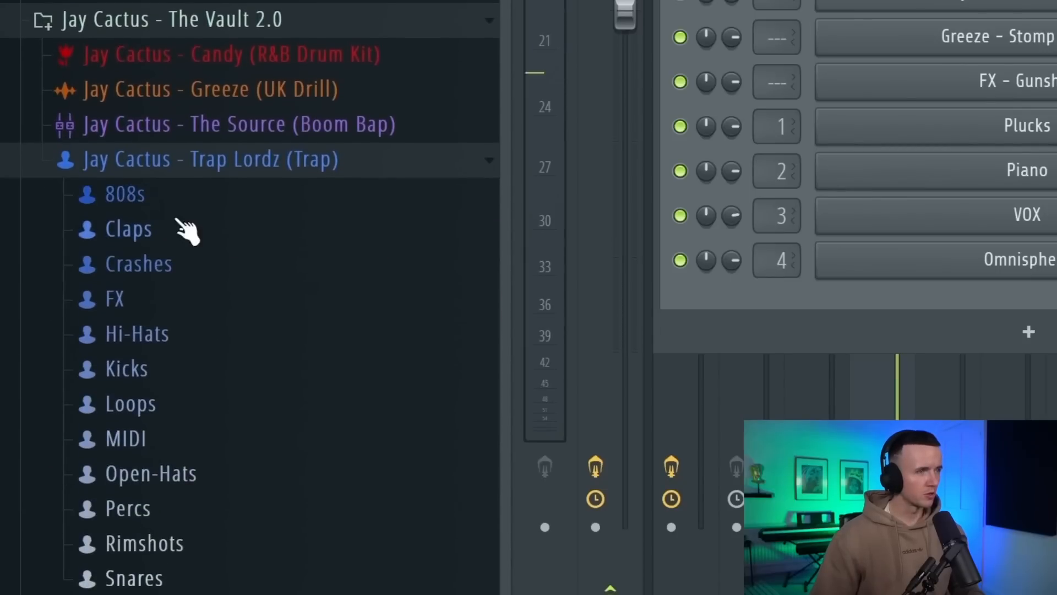
pyautogui.moveTo(484, 219); pyautogui.dragTo(644, 430)
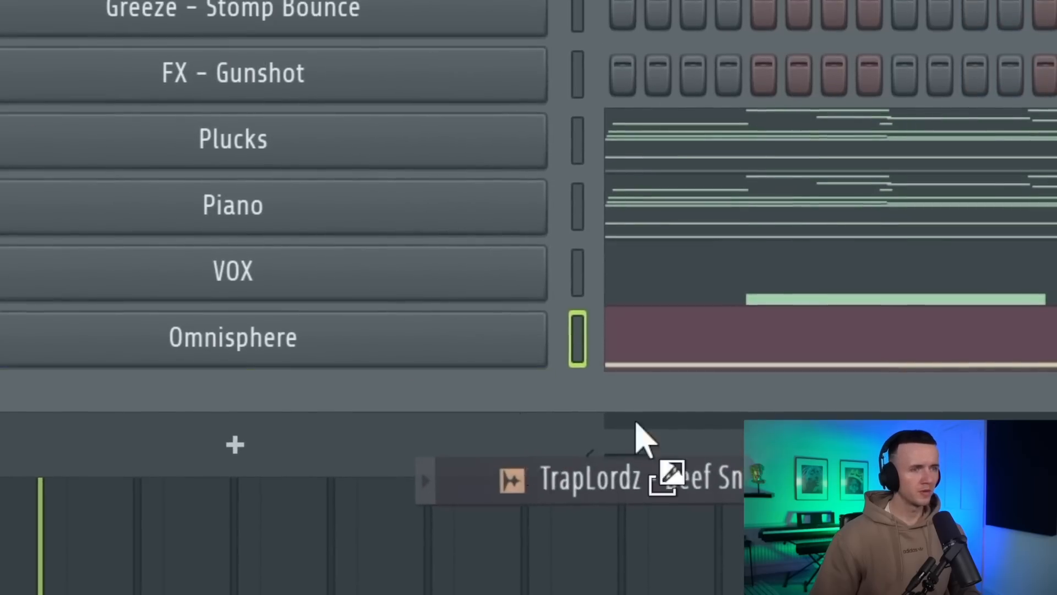
pyautogui.click(764, 403)
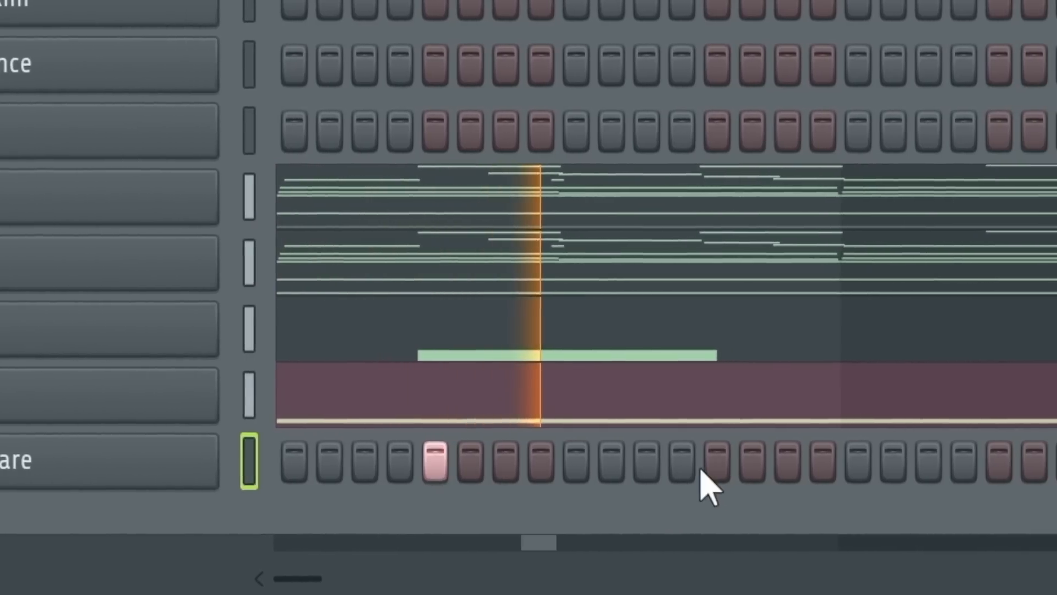
pyautogui.click(1045, 404)
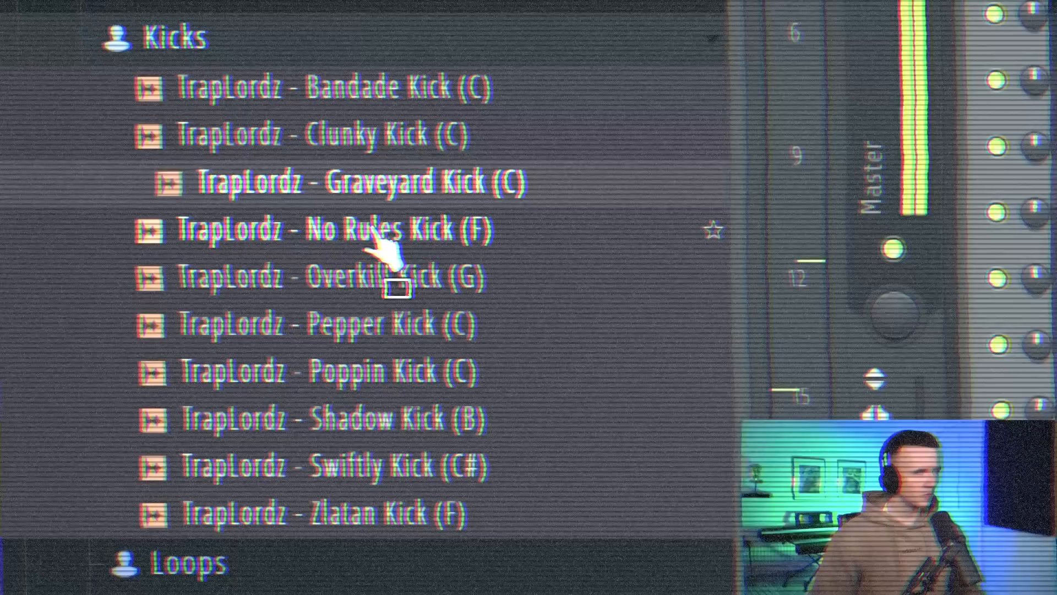
# Audition the kicks, add the TrapLordz Overkill Kick as a new channel and place hits on steps 1 and 4.
pyautogui.moveTo(372, 235); pyautogui.dragTo(385, 256)
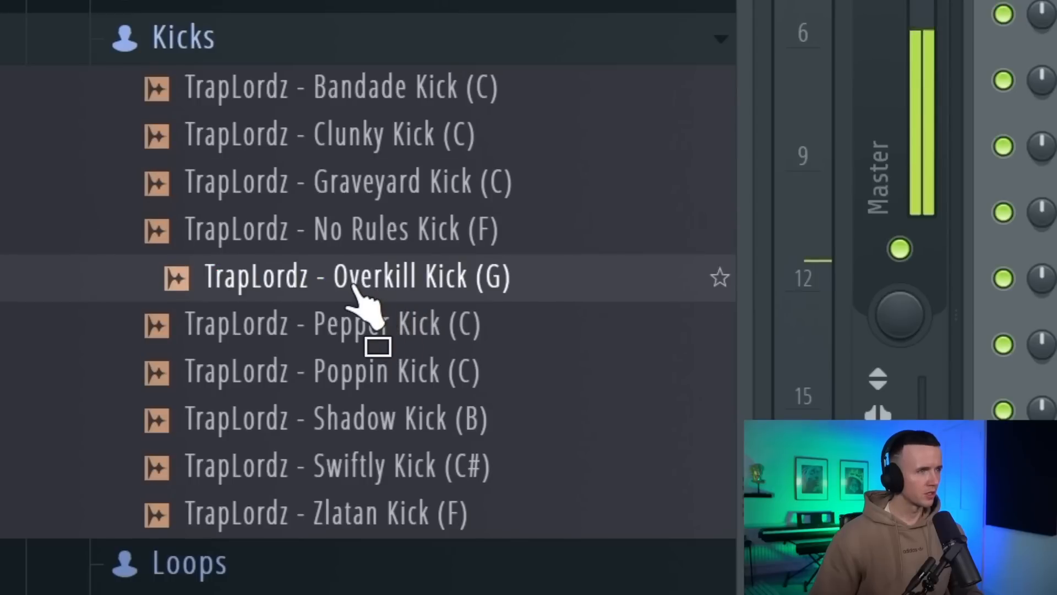
pyautogui.moveTo(354, 281); pyautogui.dragTo(502, 413)
pyautogui.click(390, 462)
pyautogui.click(500, 468)
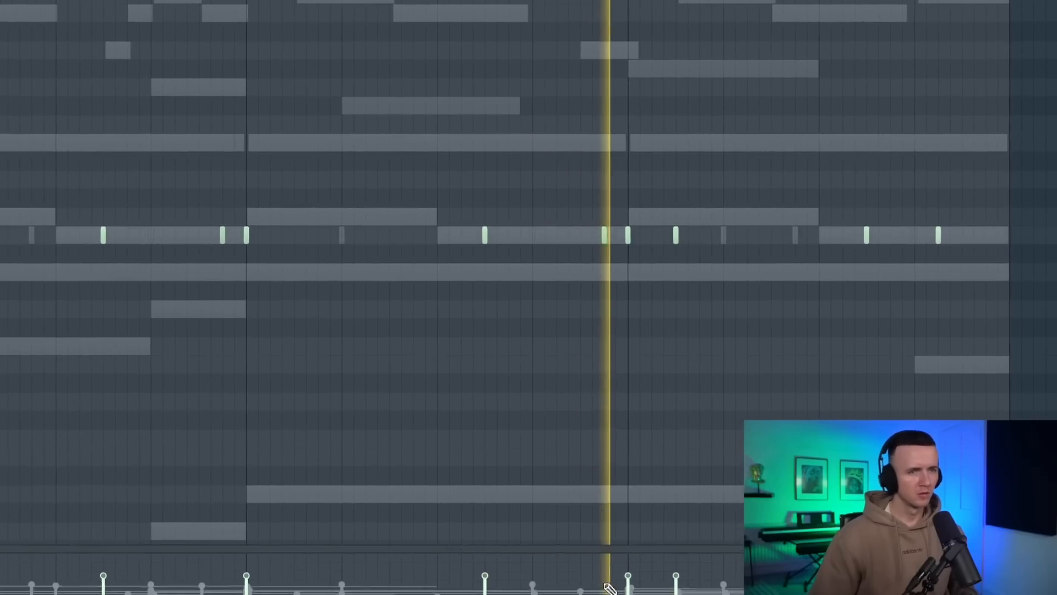
# Add the TrapLordz Essential Hi-Hat as a new channel and chop a C5 note in its pattern into a fast roll.
pyautogui.scroll(-2, 605, 452)
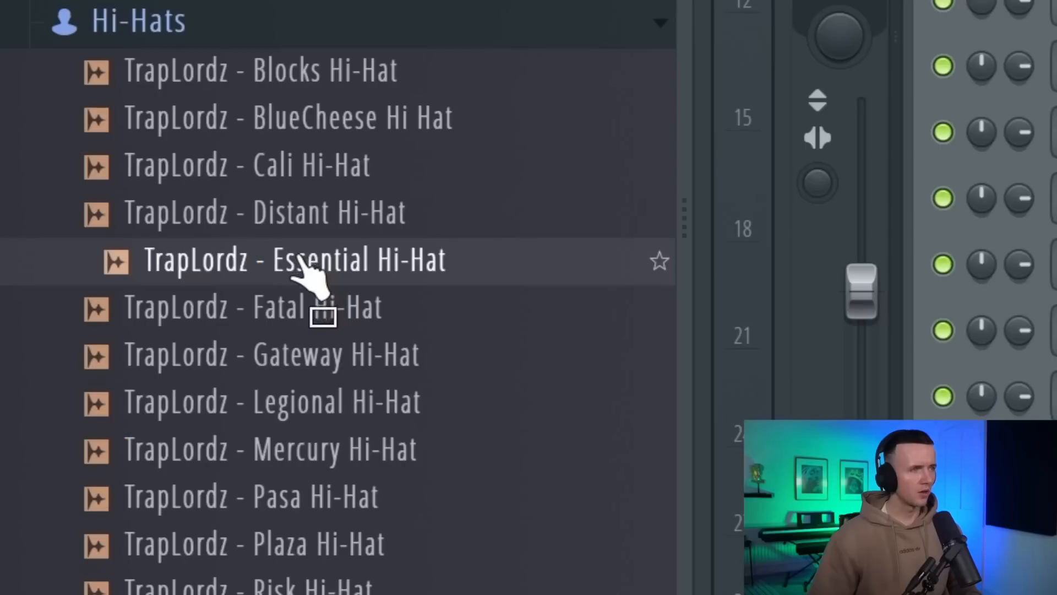
pyautogui.moveTo(297, 256); pyautogui.dragTo(547, 394)
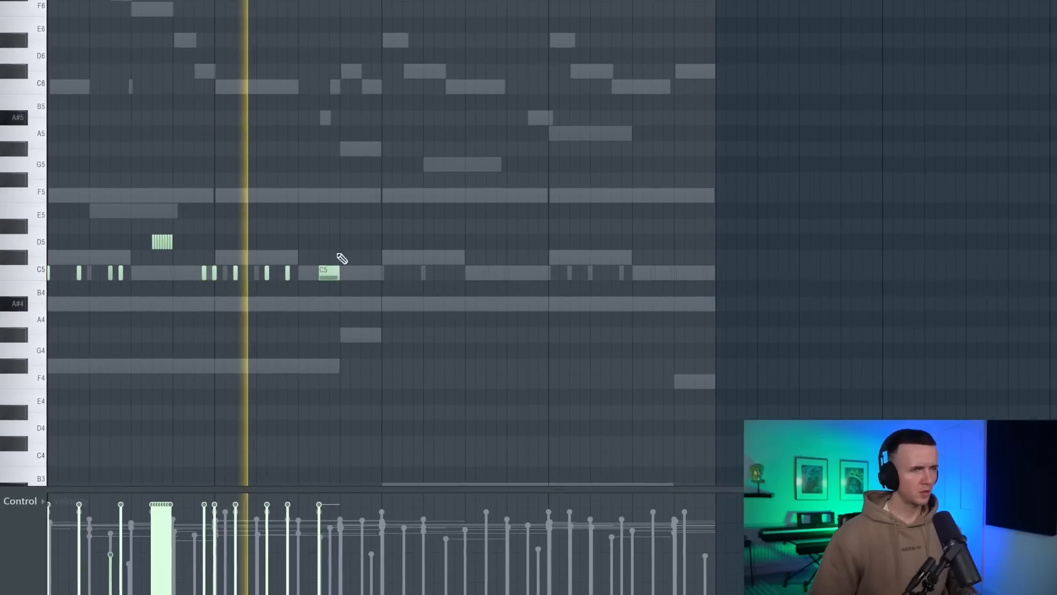
pyautogui.moveTo(343, 255); pyautogui.dragTo(325, 288)
pyautogui.hotkey('alt', 'u')
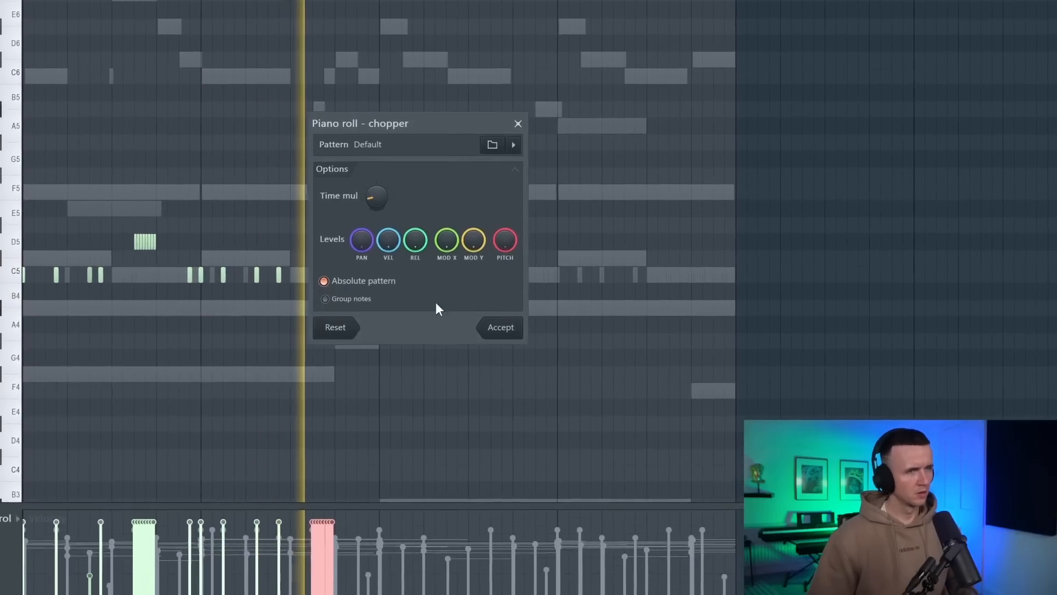
pyautogui.click(507, 330)
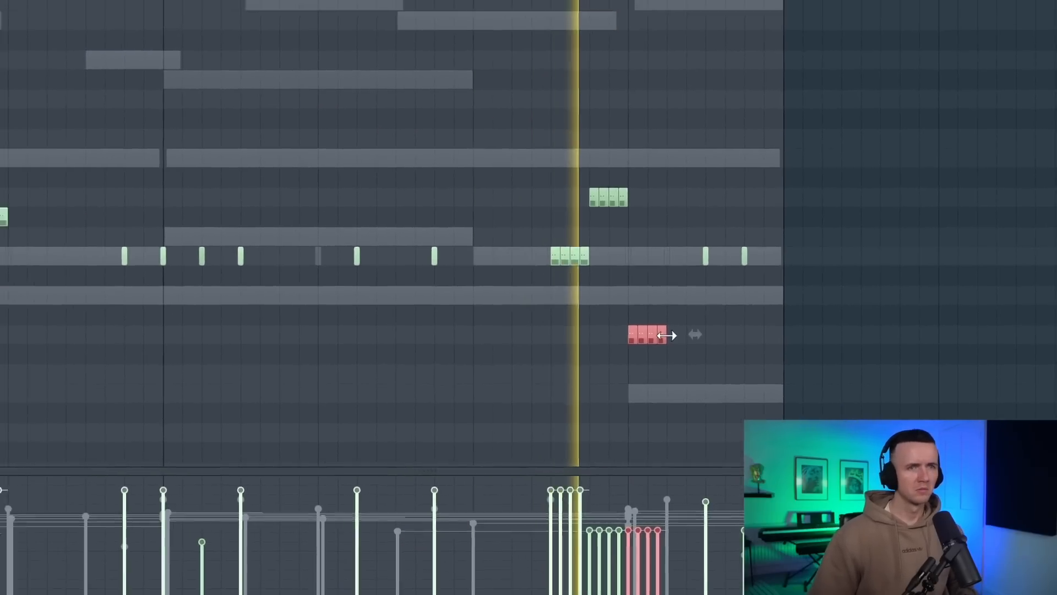
# Place single low hi-hat notes on G#4 across the first bar of the hi-hat pattern.
pyautogui.scroll(-4, 667, 335)
pyautogui.click(101, 347)
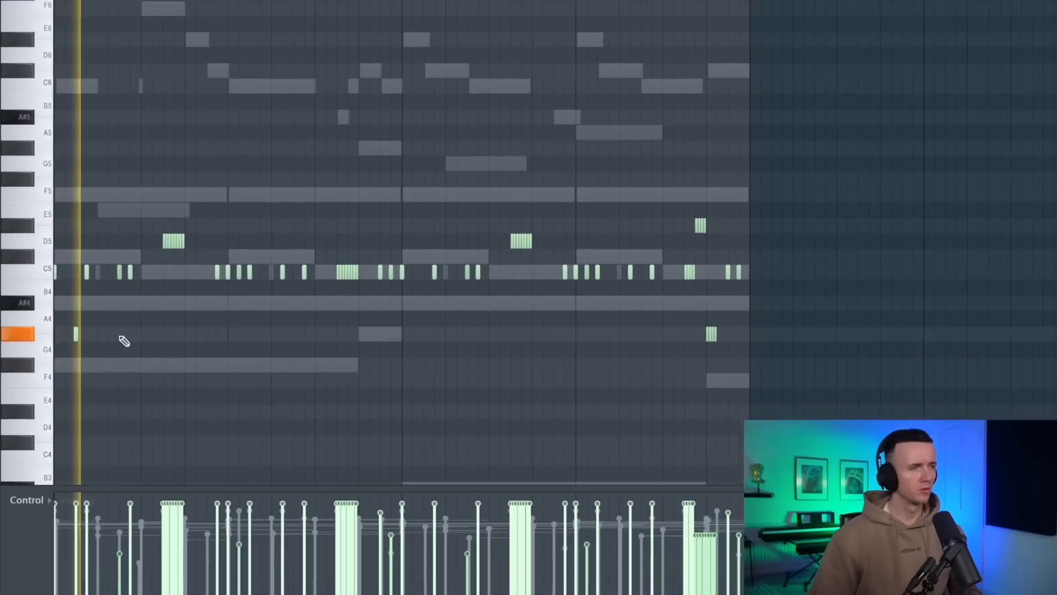
pyautogui.click(289, 386)
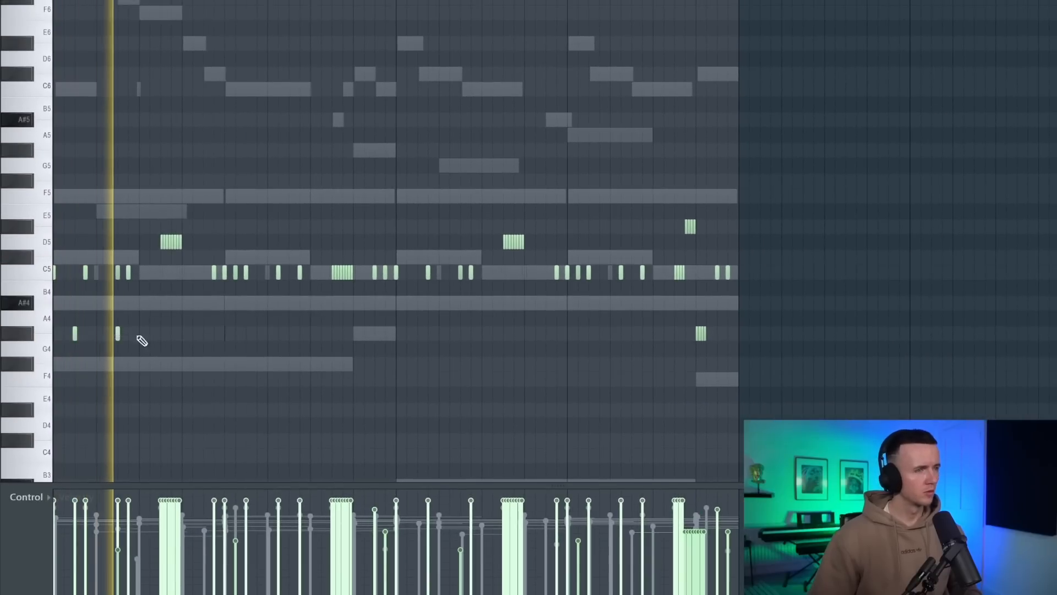
pyautogui.click(203, 334)
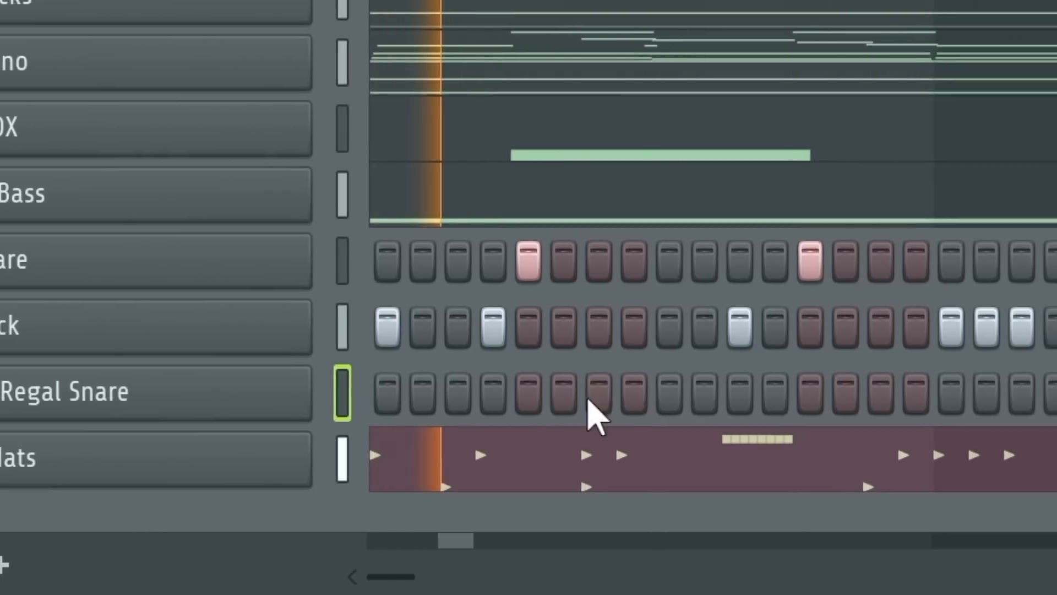
# Program the Regal Snare channel as a counter snare with a hit on step 10 of each bar.
pyautogui.click(704, 393)
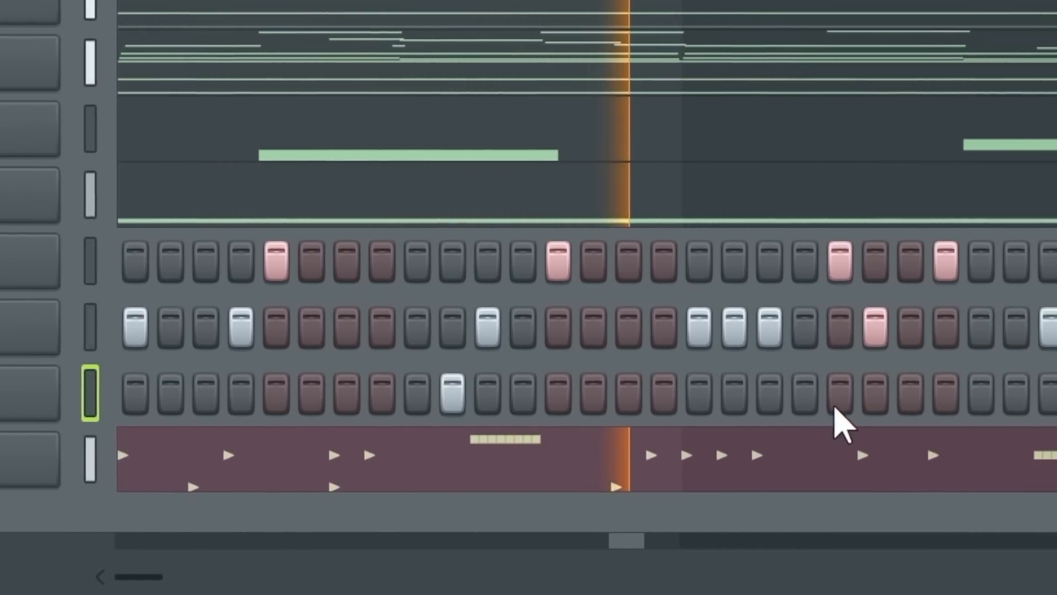
pyautogui.click(1016, 394)
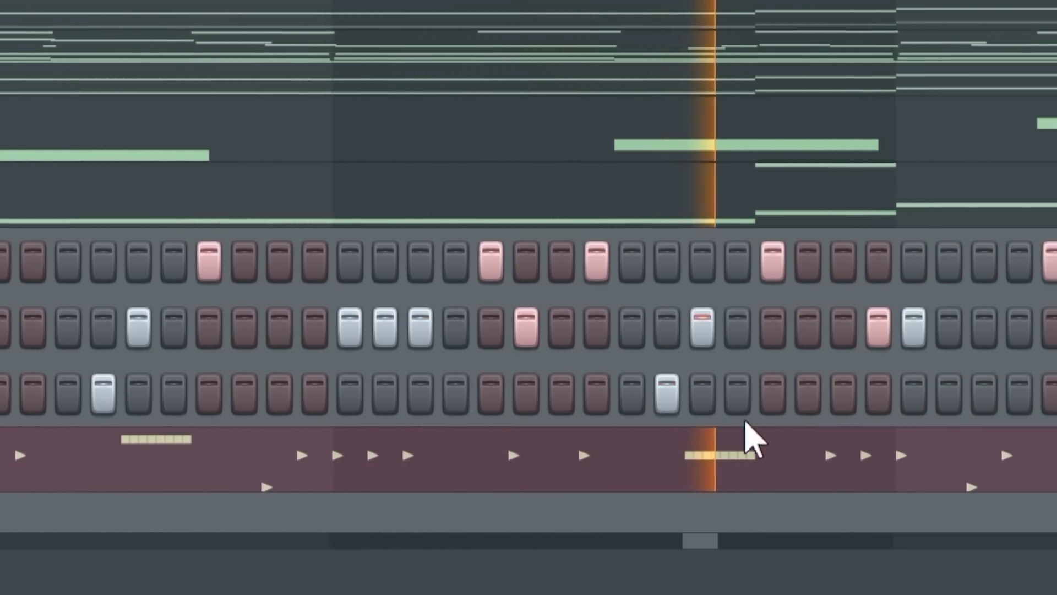
pyautogui.click(1041, 397)
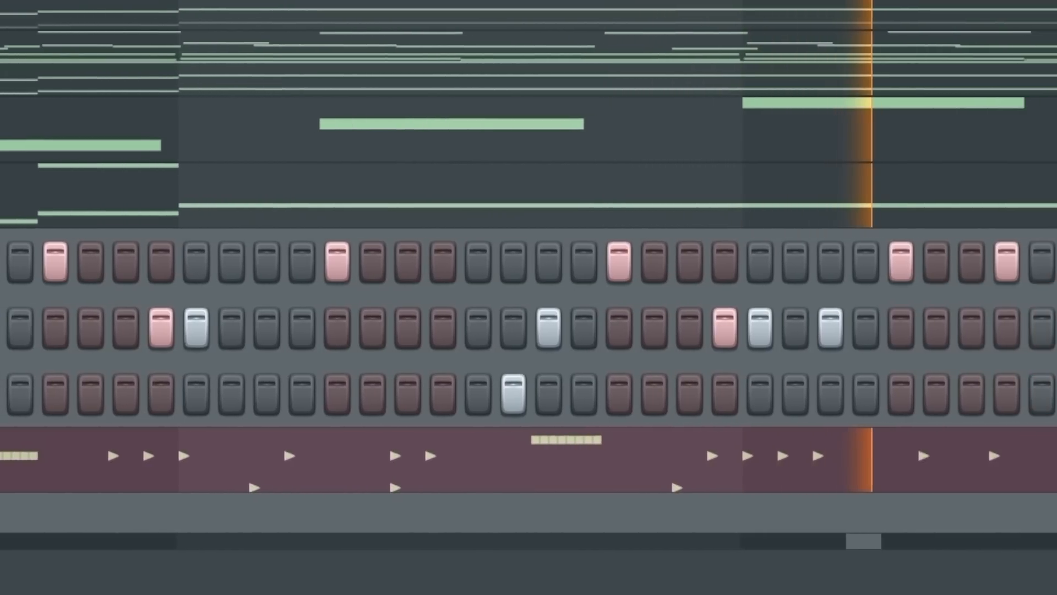
pyautogui.click(1008, 395)
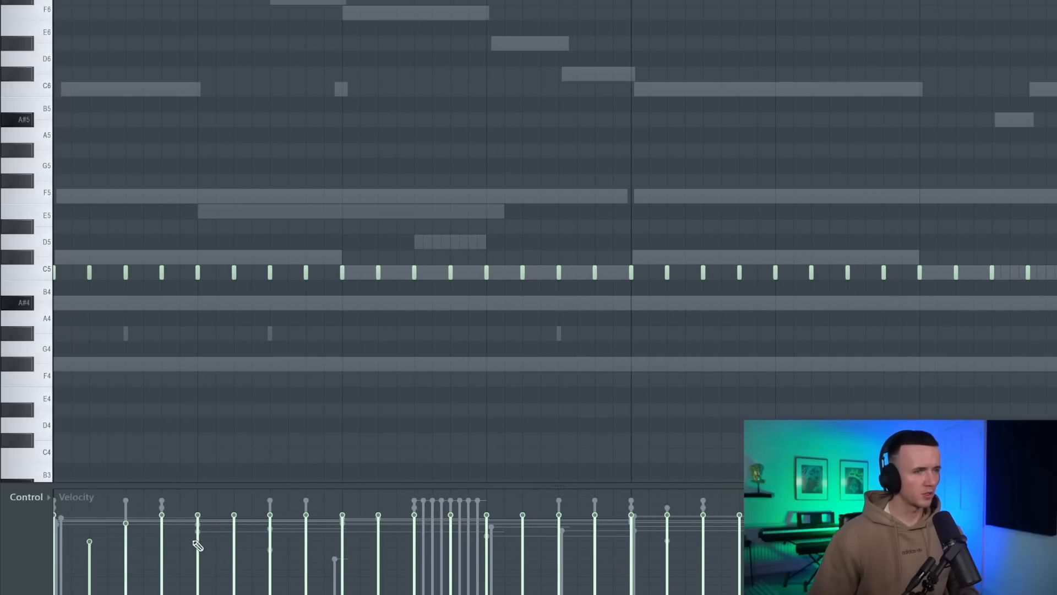
# Vary the velocities of the evenly spaced C5 notes in the fast hi-hat pattern during playback.
pyautogui.press('space')
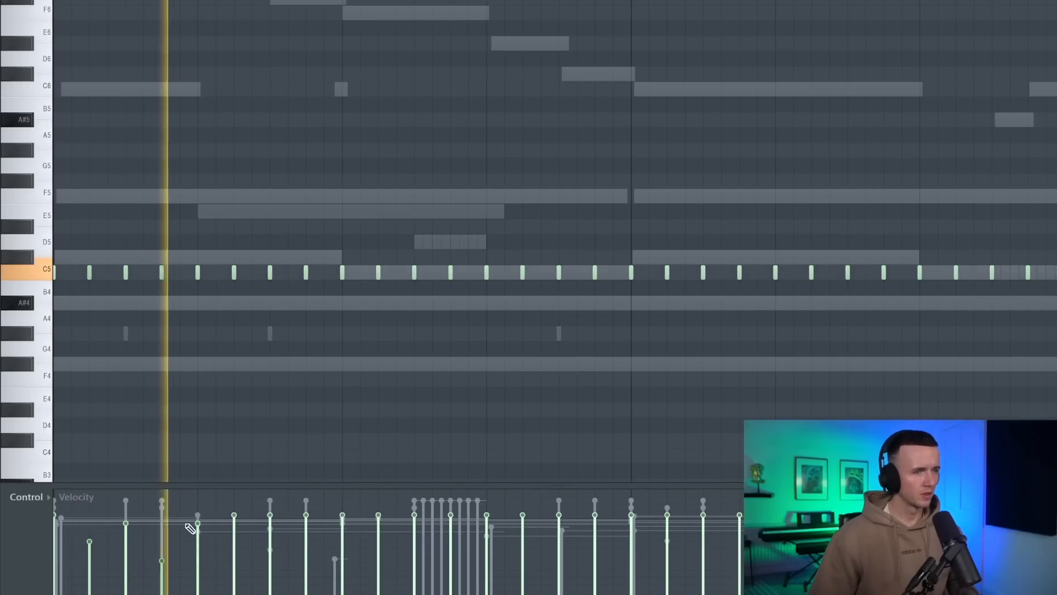
pyautogui.click(235, 547)
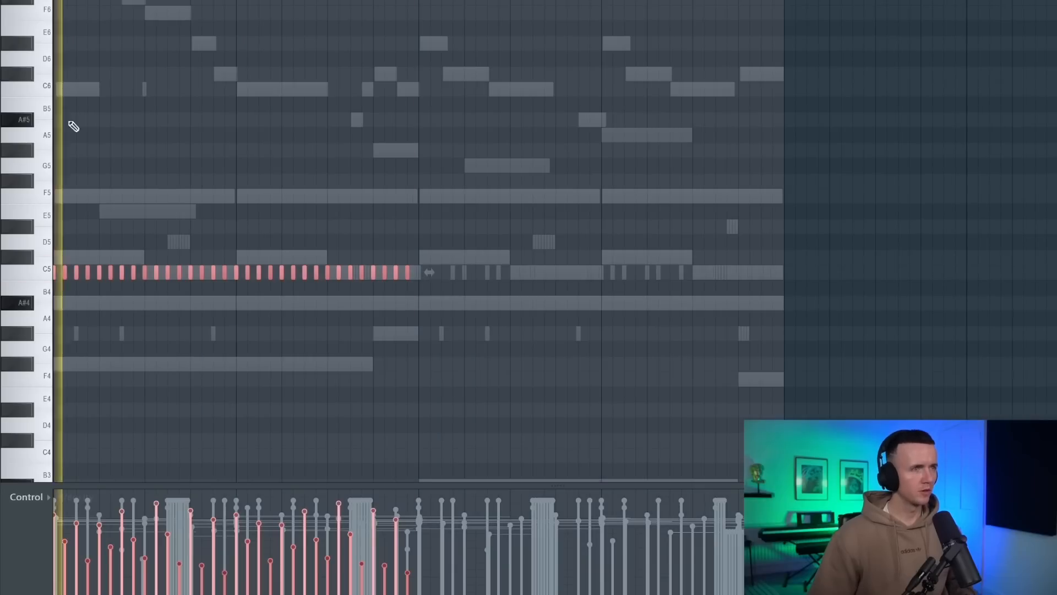
pyautogui.scroll(3, 74, 127)
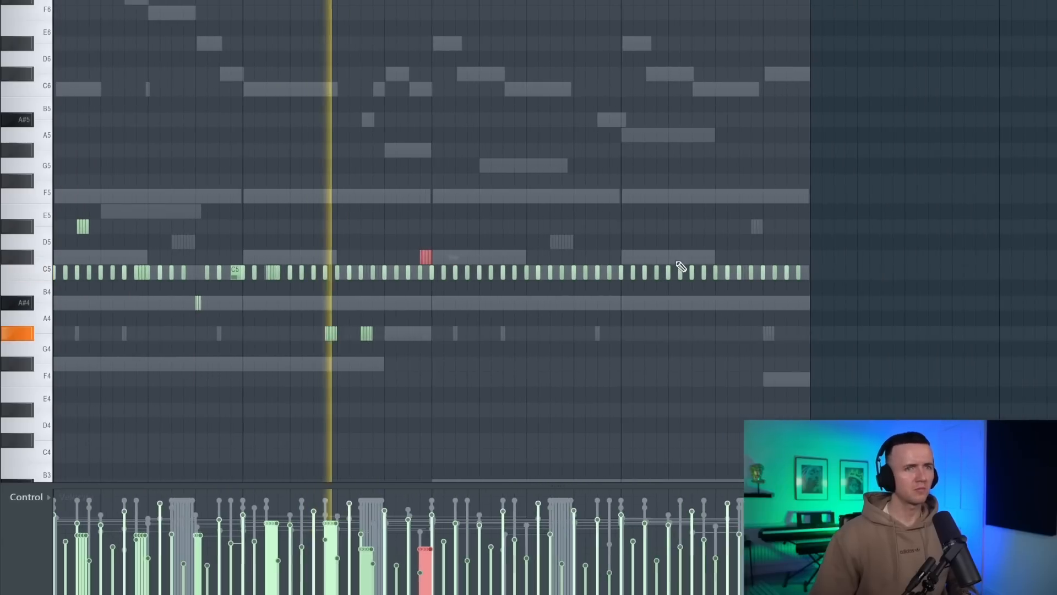
# Add an open hat sample as a new channel and program its hits, including steps 29 and 33.
pyautogui.moveTo(959, 221); pyautogui.dragTo(574, 357)
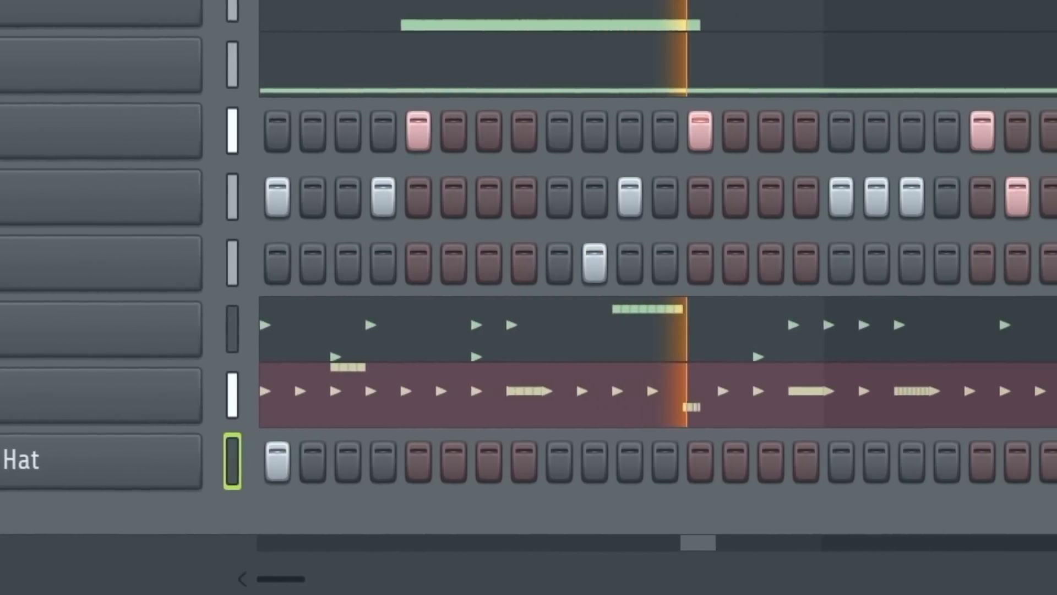
pyautogui.click(995, 462)
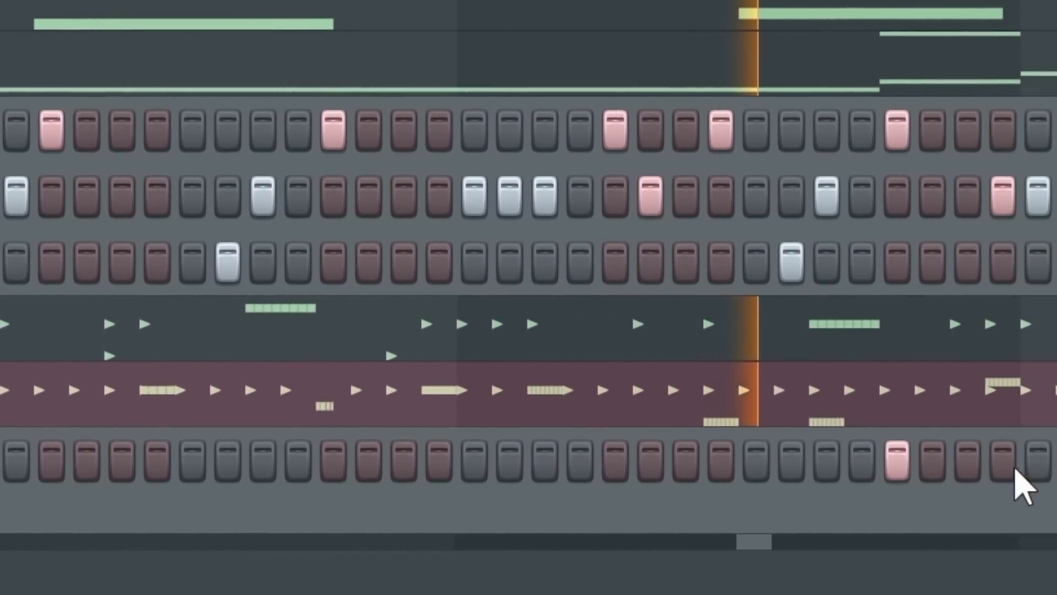
pyautogui.click(936, 462)
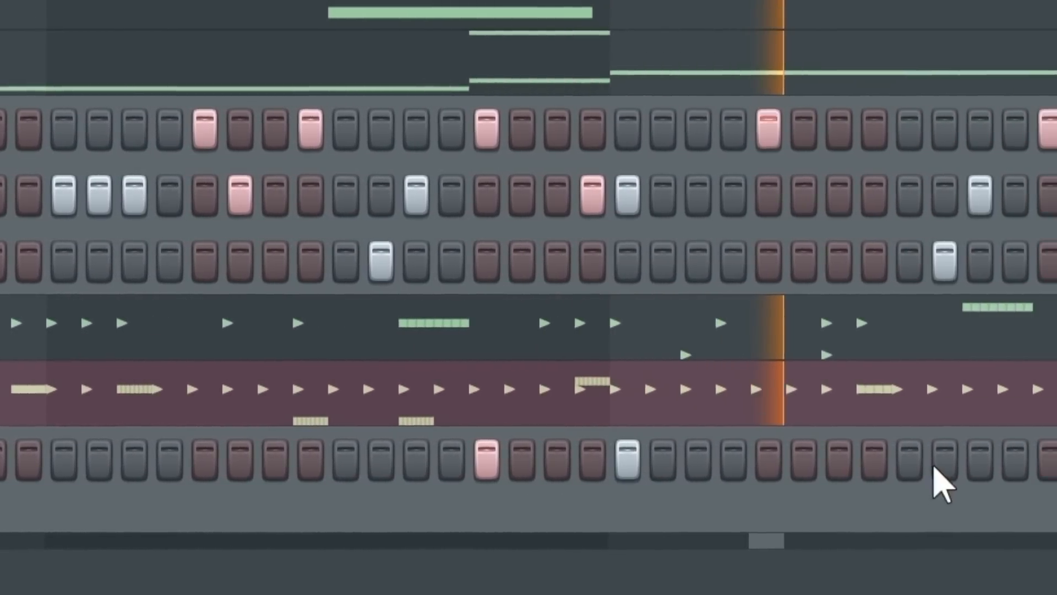
pyautogui.click(994, 462)
pyautogui.click(967, 464)
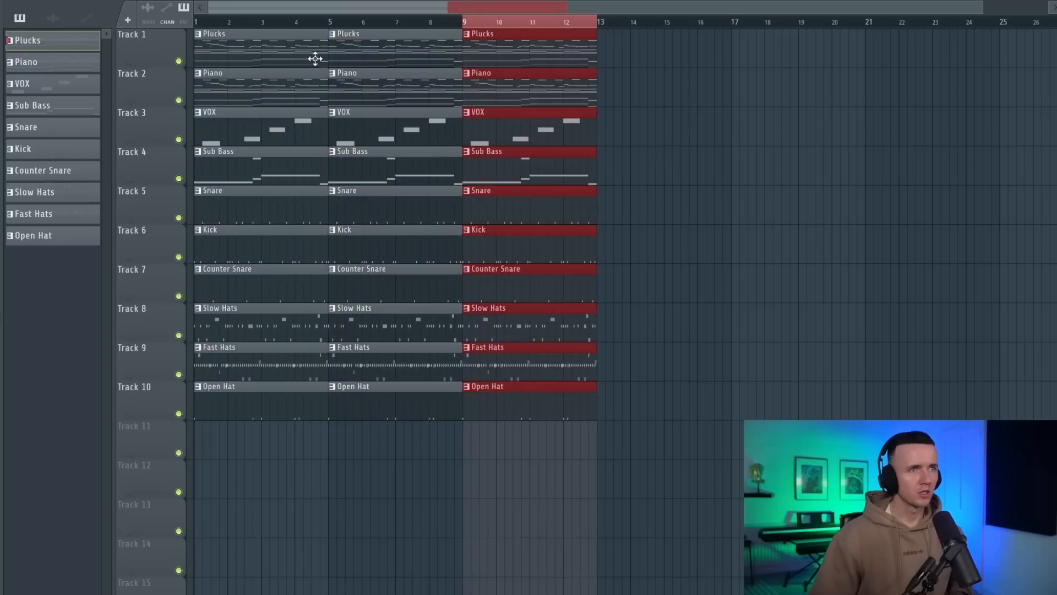
# Duplicate the four-bar arrangement block twice and delete the high C7 and C#7 notes from the intro Plucks pattern.
pyautogui.hotkey('ctrl', 'b')
pyautogui.hotkey('ctrl', 'b')
pyautogui.doubleClick(270, 33)
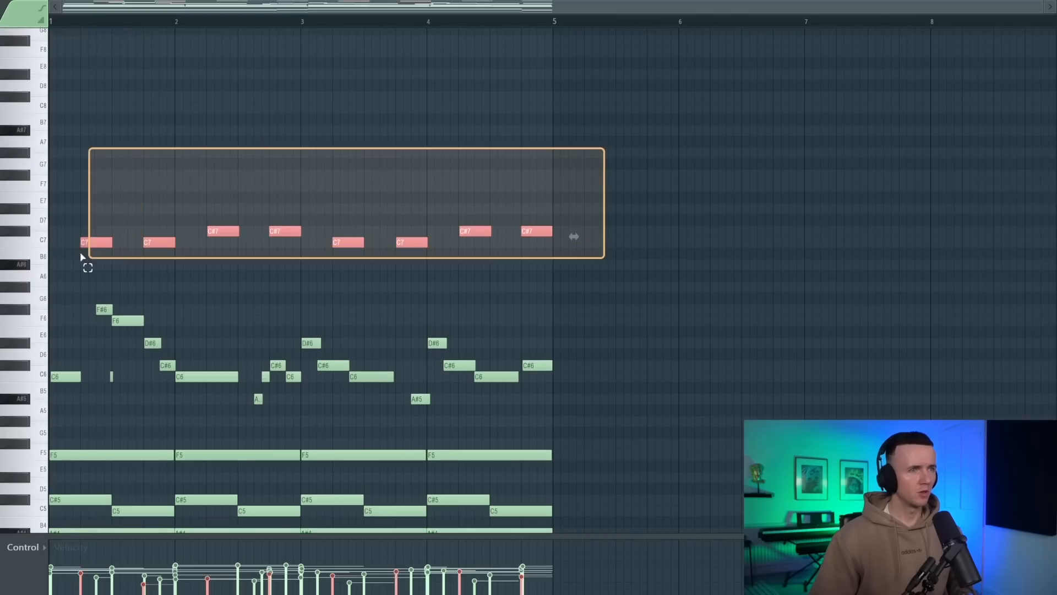
pyautogui.press('Delete')
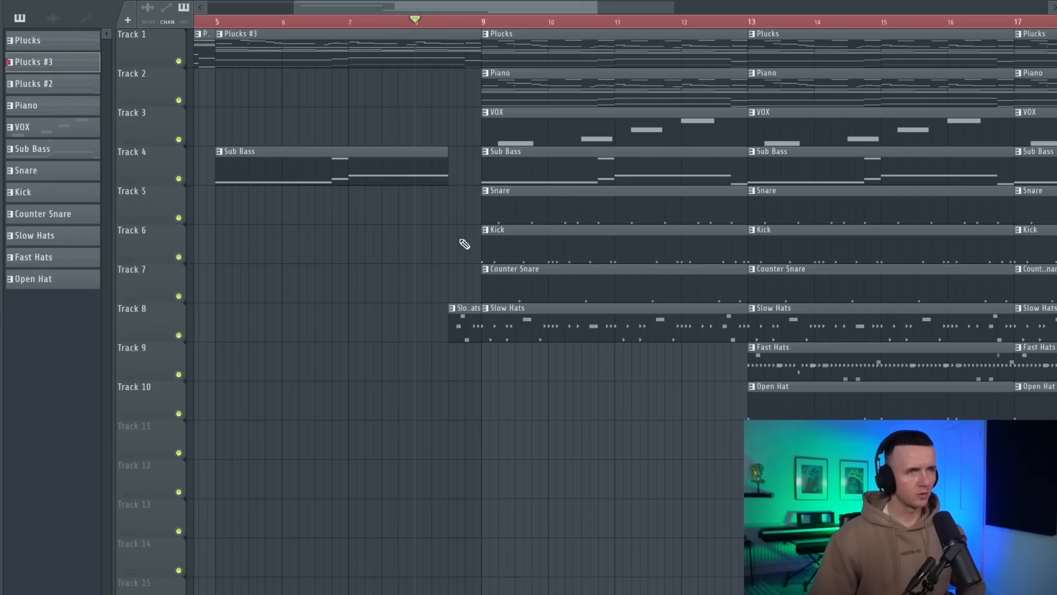
# Play back the arrangement from the end of the intro into the drum section.
pyautogui.press('space')
pyautogui.scroll(-3, 463, 362)
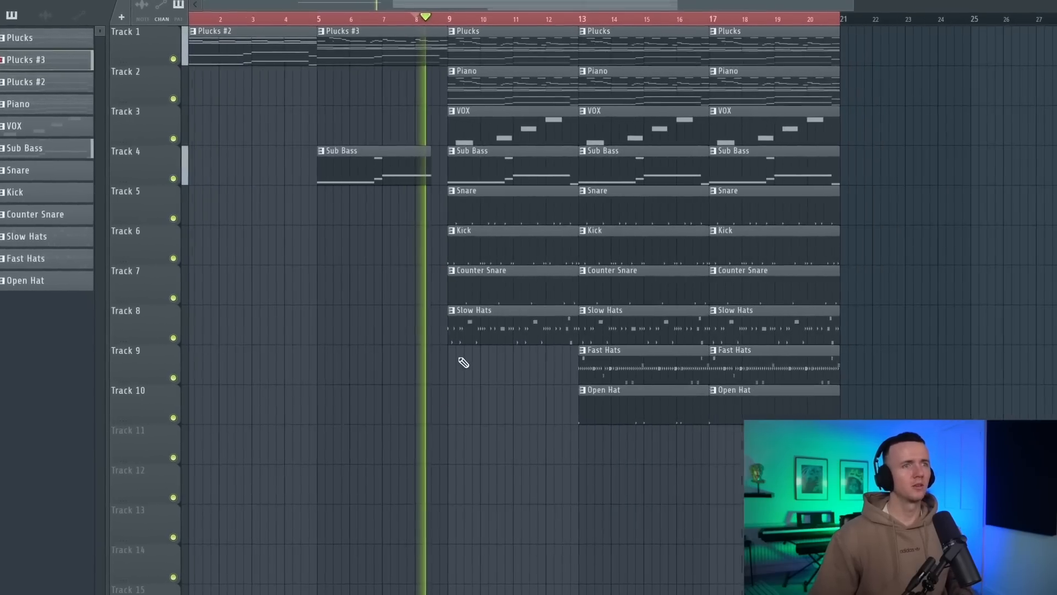
pyautogui.scroll(-2, 393, 358)
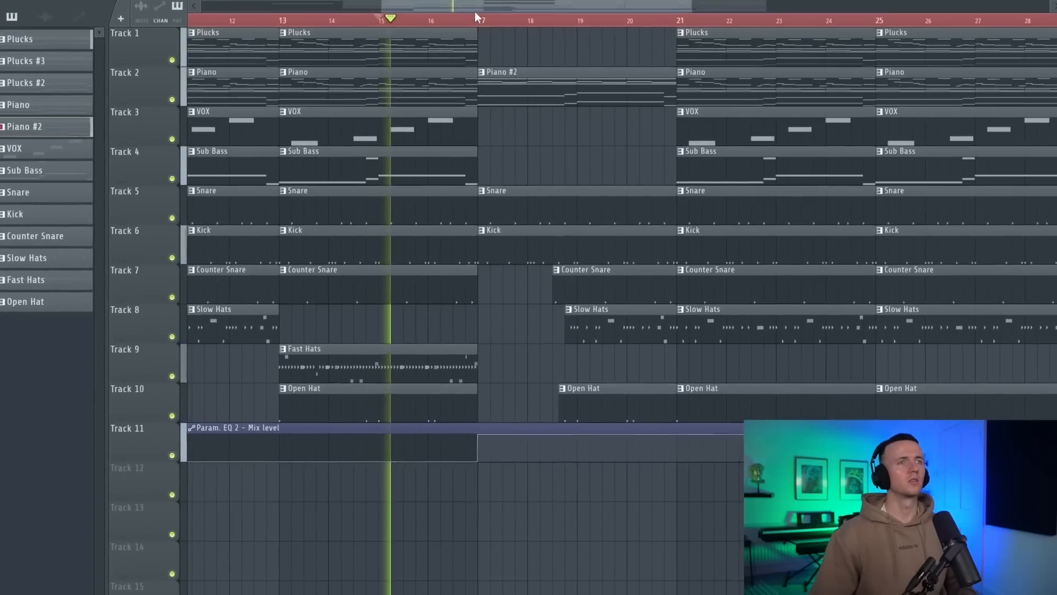
# Move playback to bar 17 and add a high point at bar 25 in the Param. EQ 2 mix level automation.
pyautogui.click(477, 17)
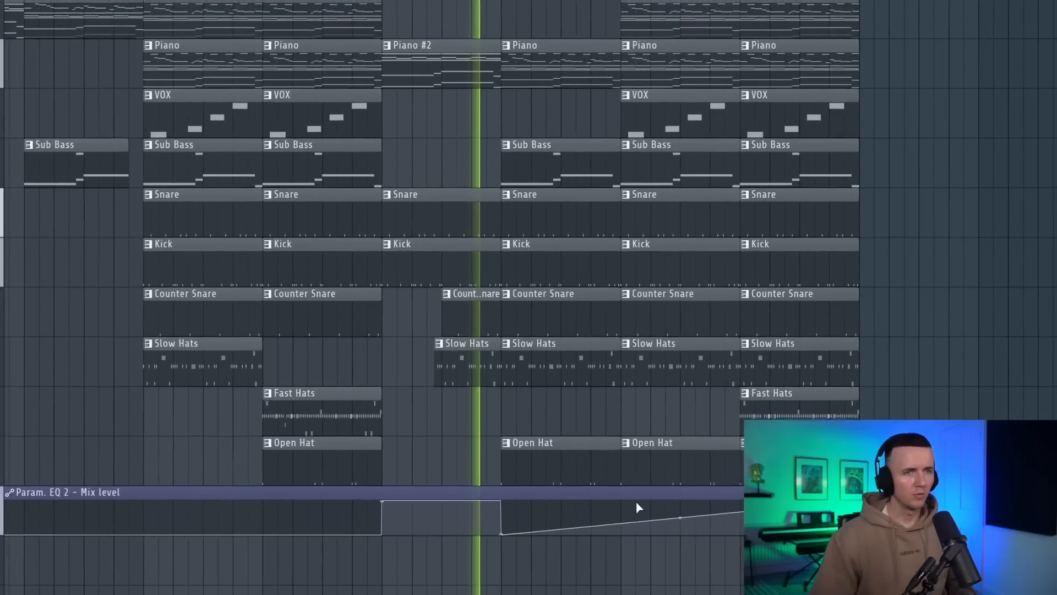
pyautogui.rightClick(634, 500)
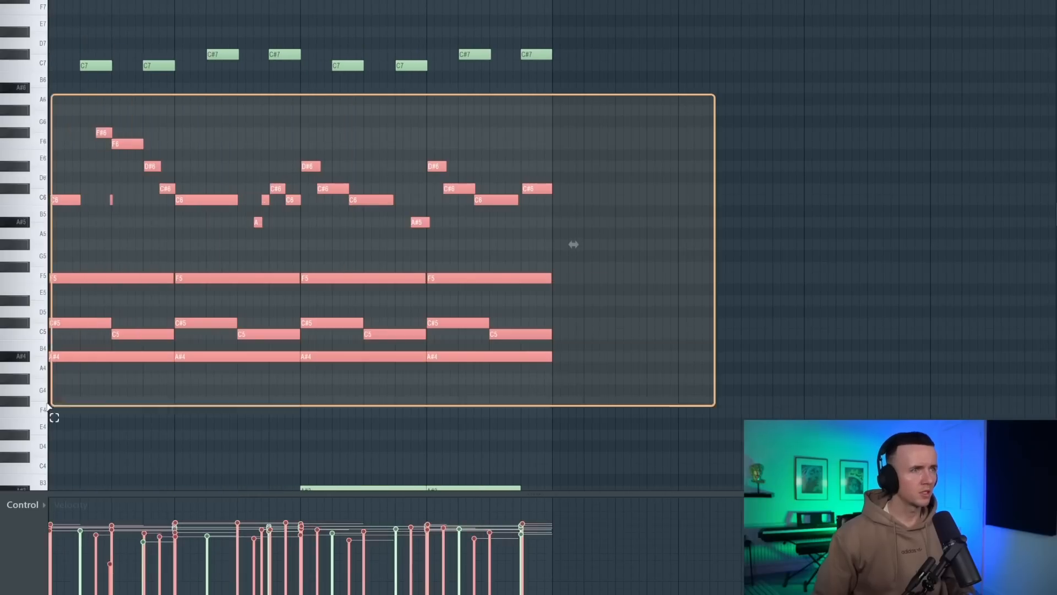
# Remove the notes below the high C7 and C#7 notes from the Plucks pattern at bar 25.
pyautogui.moveTo(48, 404); pyautogui.dragTo(0, 488)
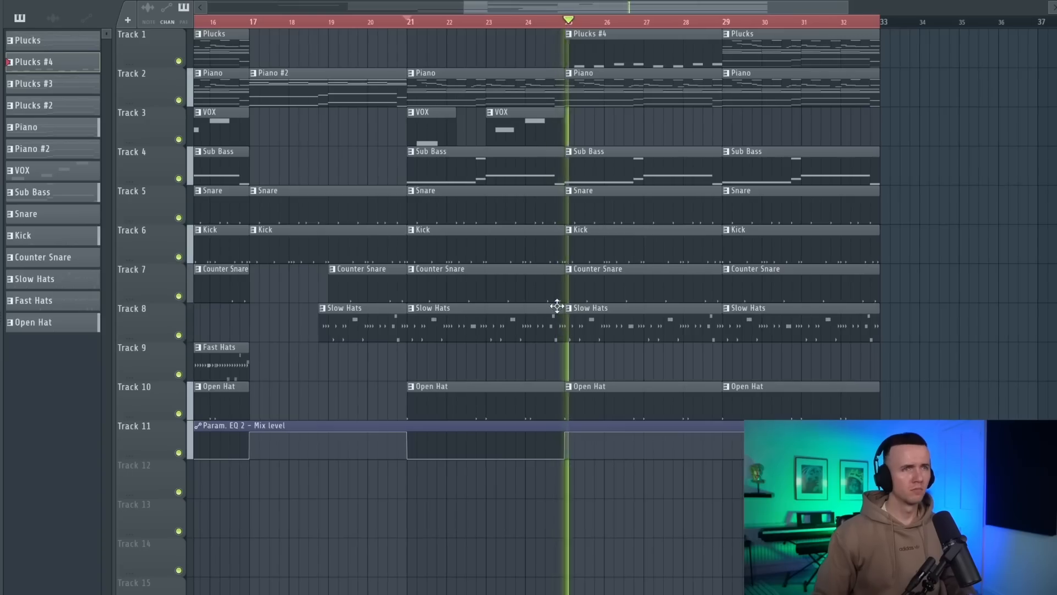
pyautogui.scroll(-3, 554, 310)
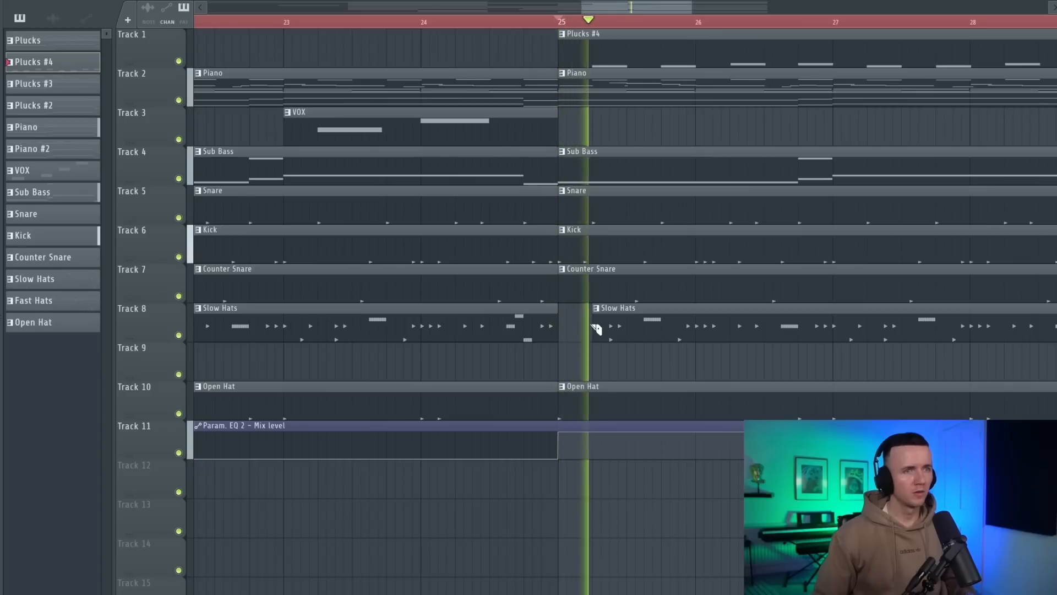
# Open the last Piano pattern, starting at bar 29, in the piano roll.
pyautogui.scroll(-5, 584, 129)
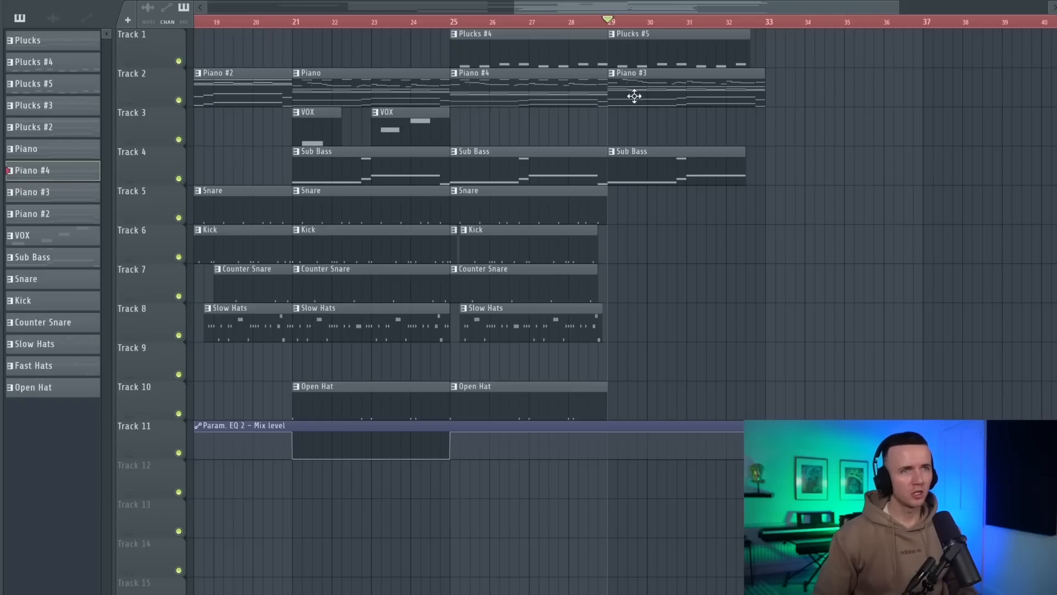
pyautogui.doubleClick(635, 97)
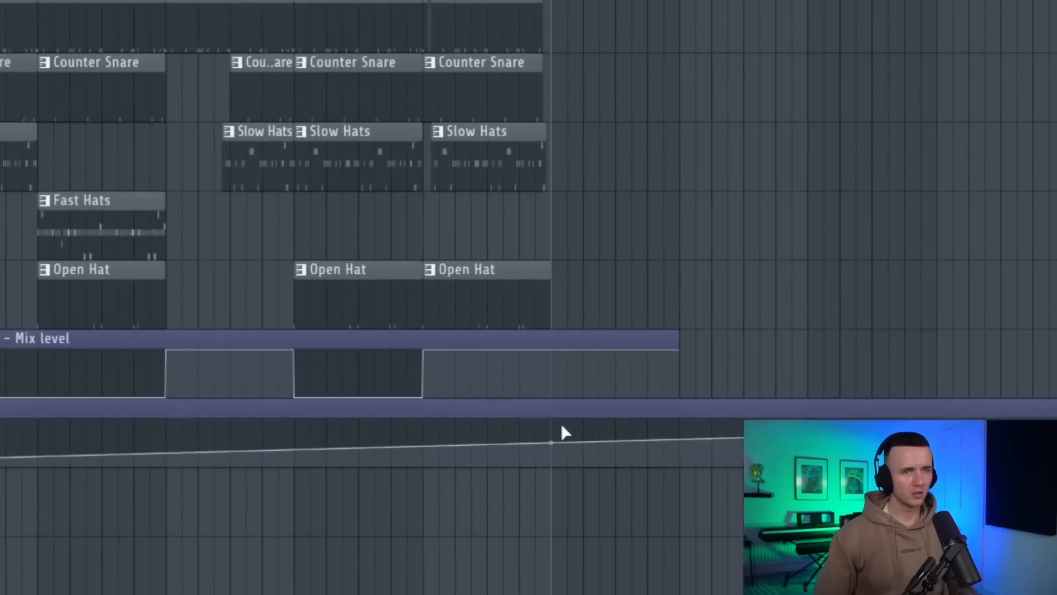
# Shape the Love Philter mix level automation to stay high from bar 29 to 33 and trim the clip to bar 33.
pyautogui.rightClick(700, 469)
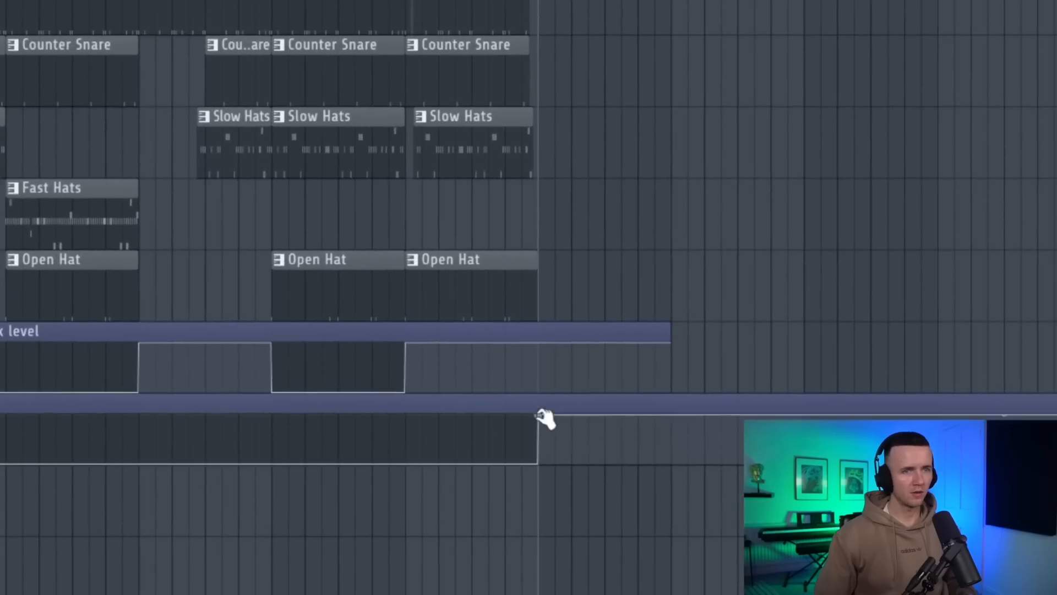
pyautogui.press('space')
pyautogui.scroll(-3, 746, 406)
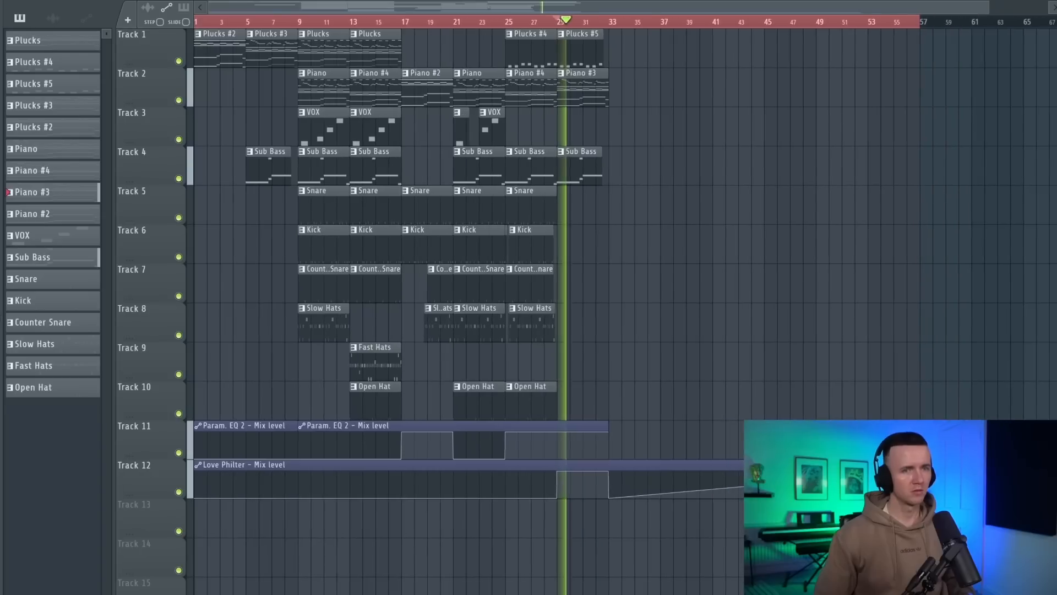
pyautogui.moveTo(854, 499); pyautogui.dragTo(626, 540)
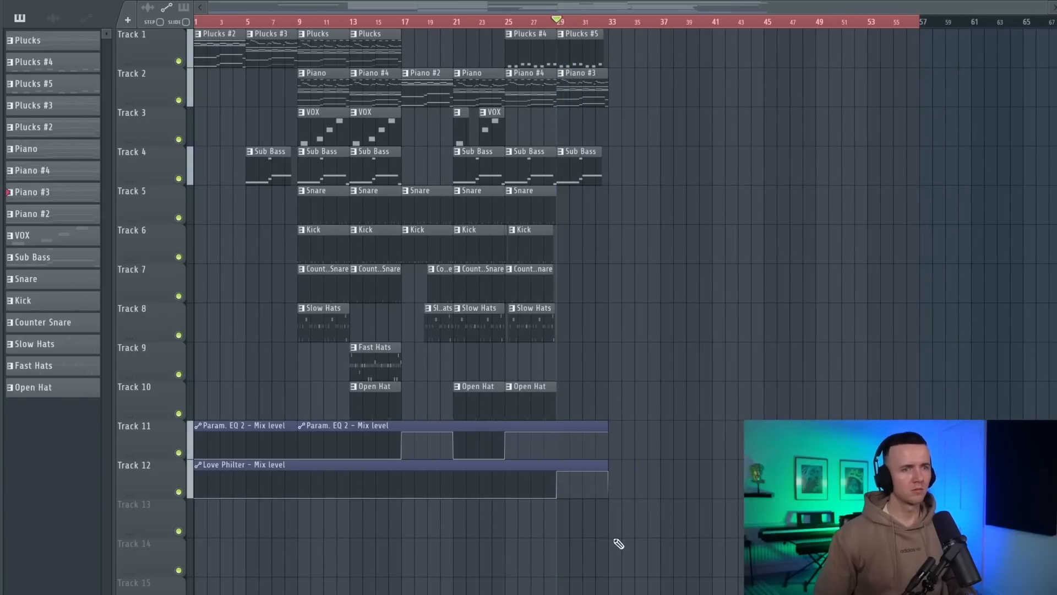
pyautogui.moveTo(314, 427); pyautogui.dragTo(638, 427)
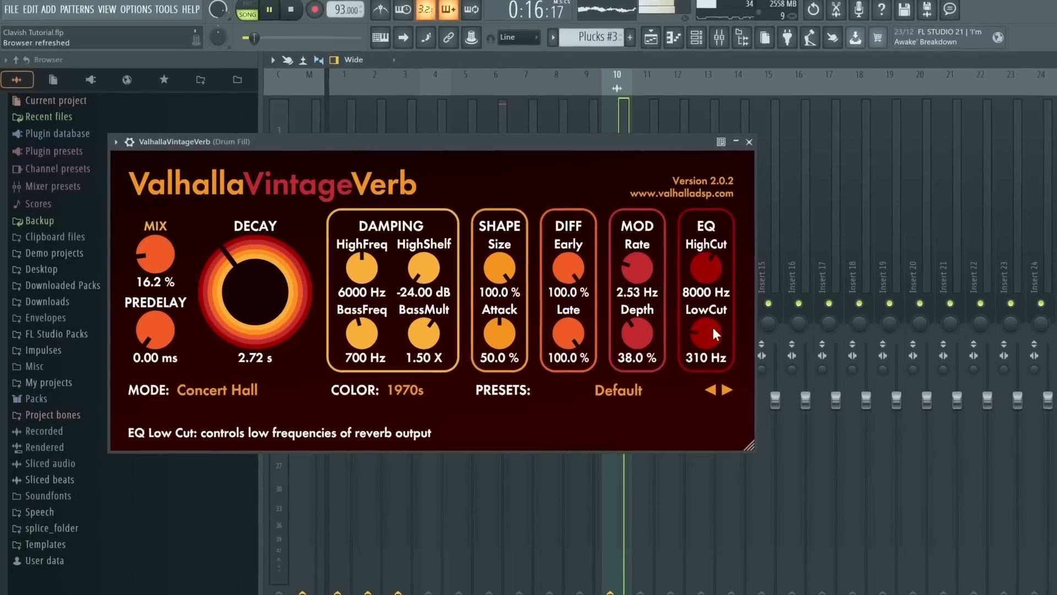
# Set the decay of the ValhallaVintageVerb on the Drum Fill track to 1.92 s.
pyautogui.moveTo(231, 298); pyautogui.dragTo(260, 329)
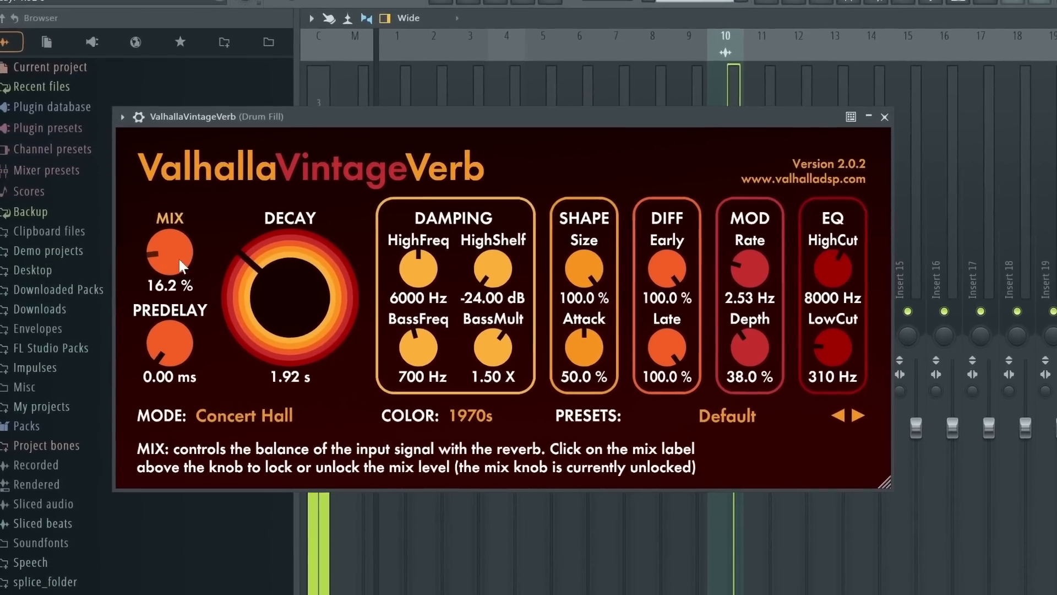